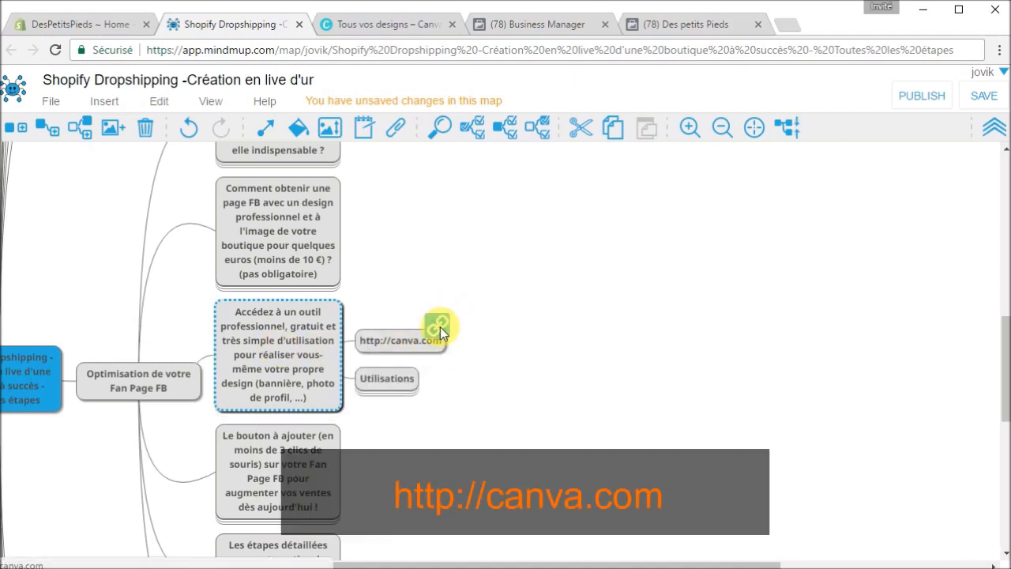
Open canva.com from its mind map link, check the Des petits Pieds Facebook page, and return to Canva
{"action": "left_click", "coordinate": [440, 327]}
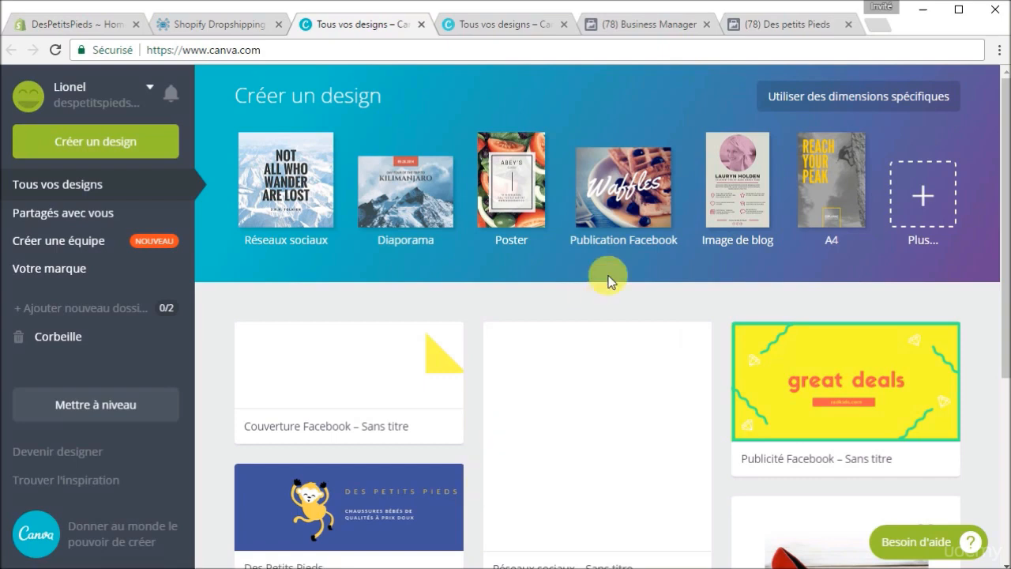
{"action": "left_click", "coordinate": [811, 23]}
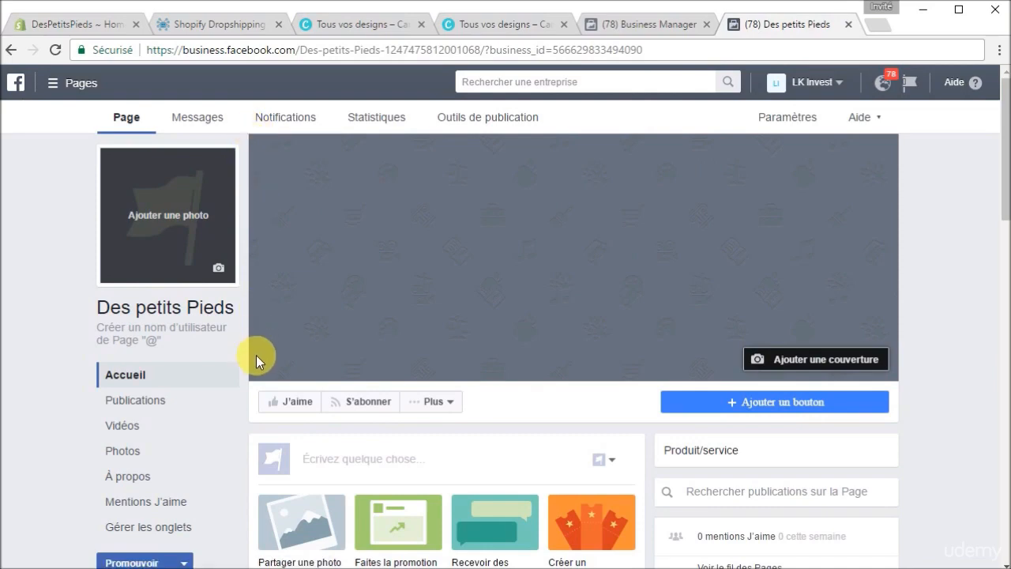
{"action": "left_click", "coordinate": [379, 20]}
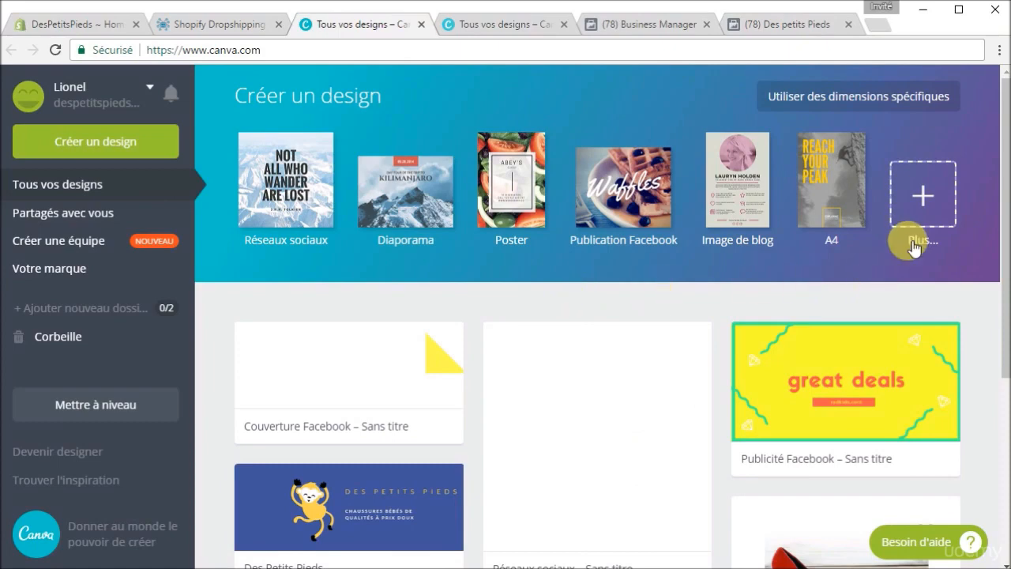
Create a new design of the Couverture Facebook type from the full list of design formats
{"action": "left_click", "coordinate": [922, 196]}
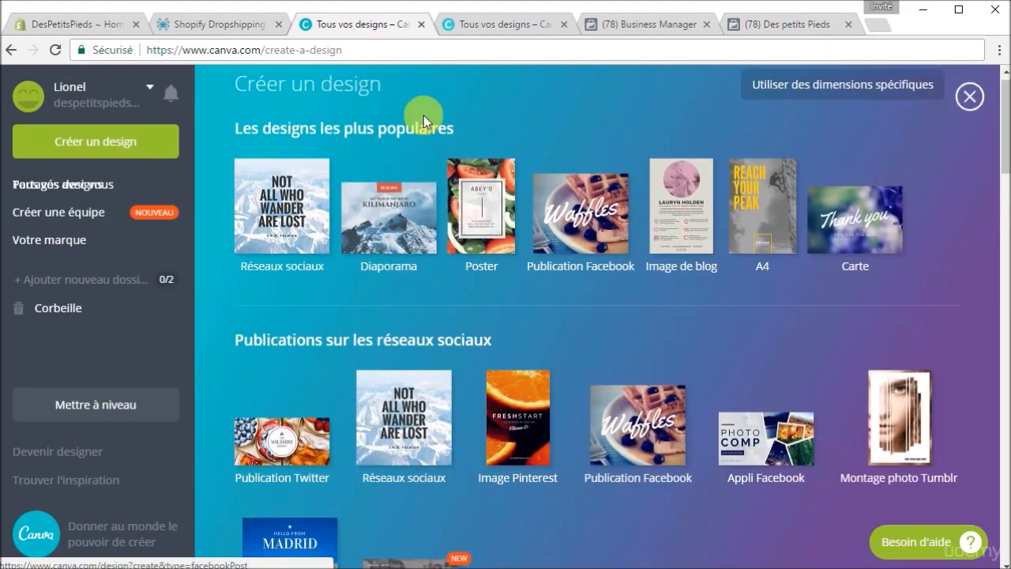
{"action": "scroll", "coordinate": [591, 441], "scroll_direction": "down", "scroll_amount": 2}
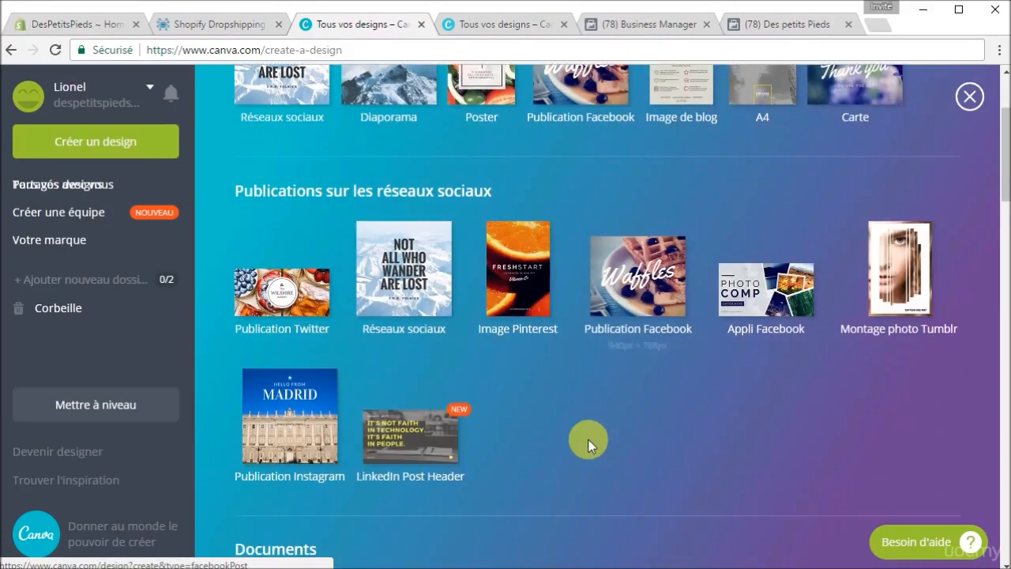
{"action": "scroll", "coordinate": [589, 443], "scroll_direction": "down", "scroll_amount": 3}
{"action": "scroll", "coordinate": [588, 444], "scroll_direction": "down", "scroll_amount": 4}
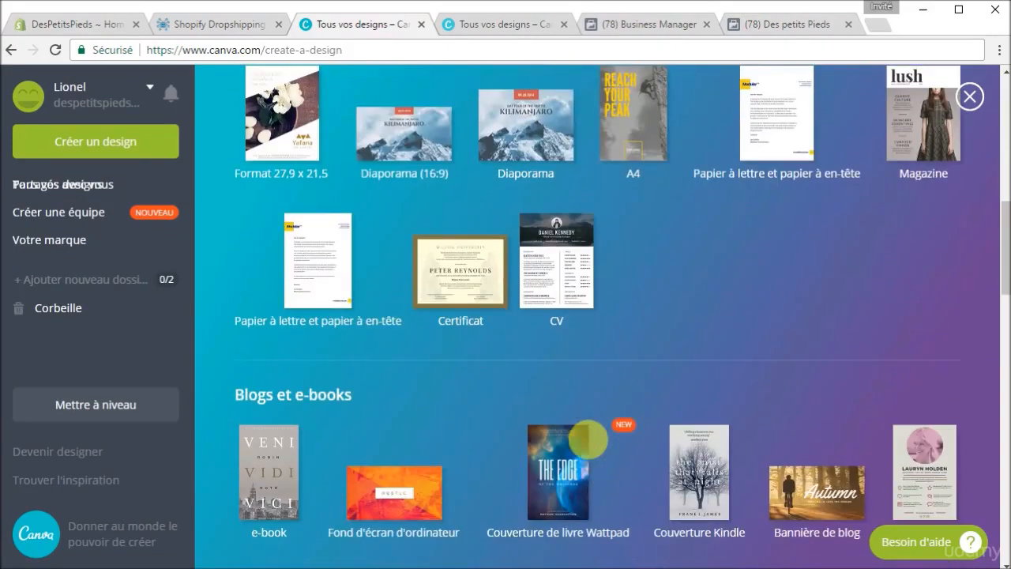
{"action": "scroll", "coordinate": [588, 445], "scroll_direction": "down", "scroll_amount": 5}
{"action": "scroll", "coordinate": [589, 444], "scroll_direction": "down", "scroll_amount": 7}
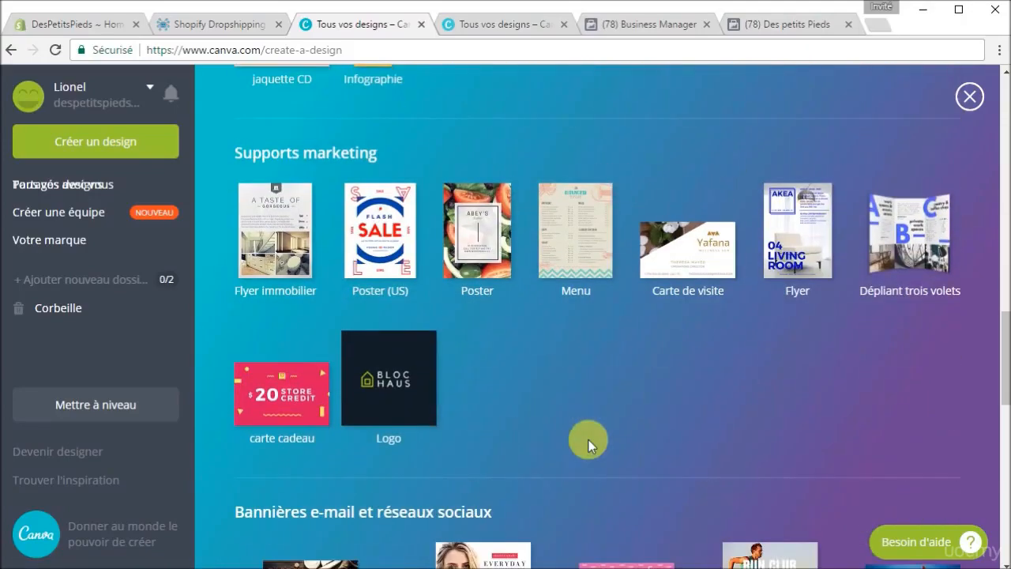
{"action": "scroll", "coordinate": [594, 447], "scroll_direction": "down", "scroll_amount": 2}
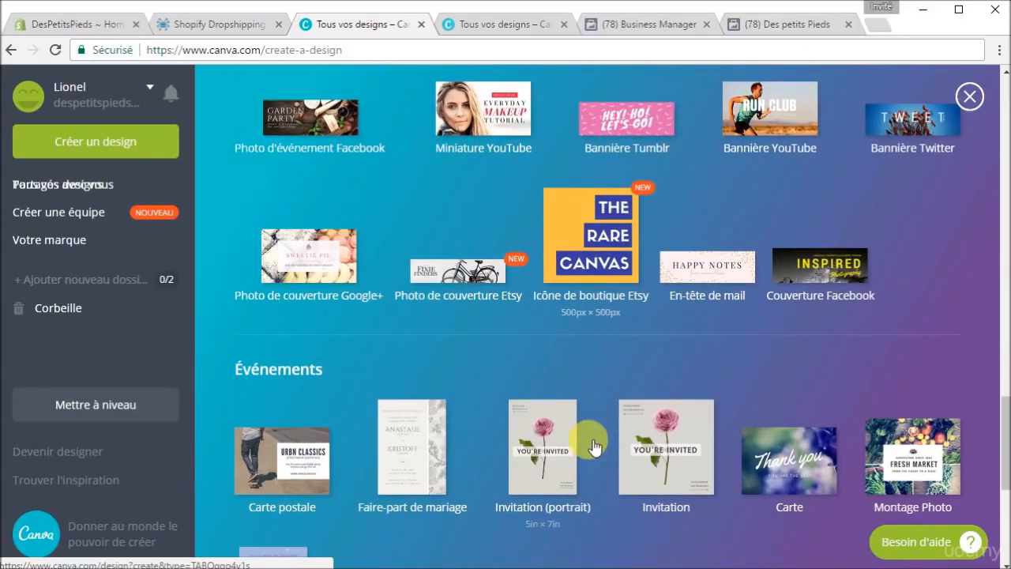
{"action": "scroll", "coordinate": [589, 443], "scroll_direction": "up", "scroll_amount": 1}
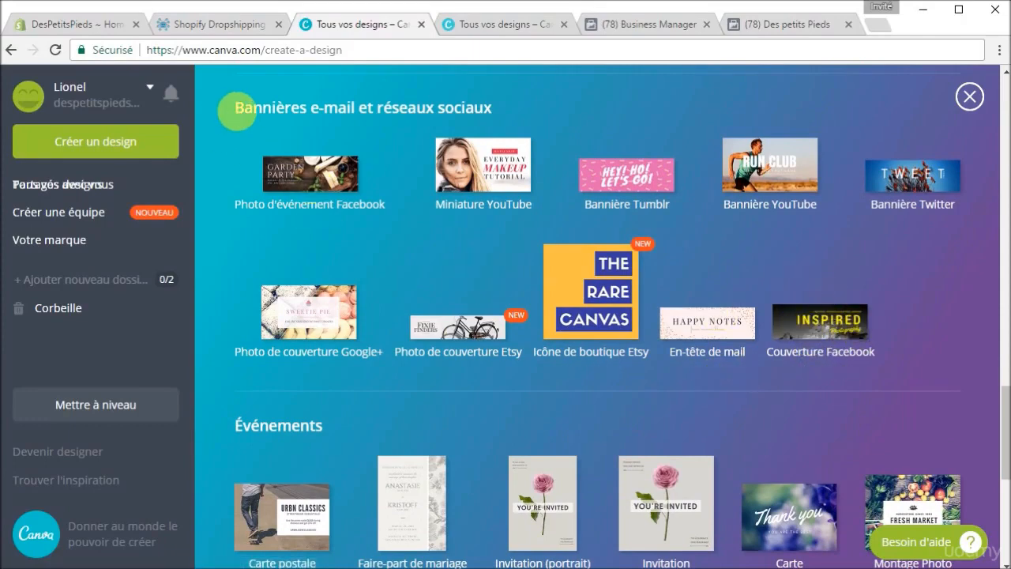
{"action": "left_click", "coordinate": [849, 313]}
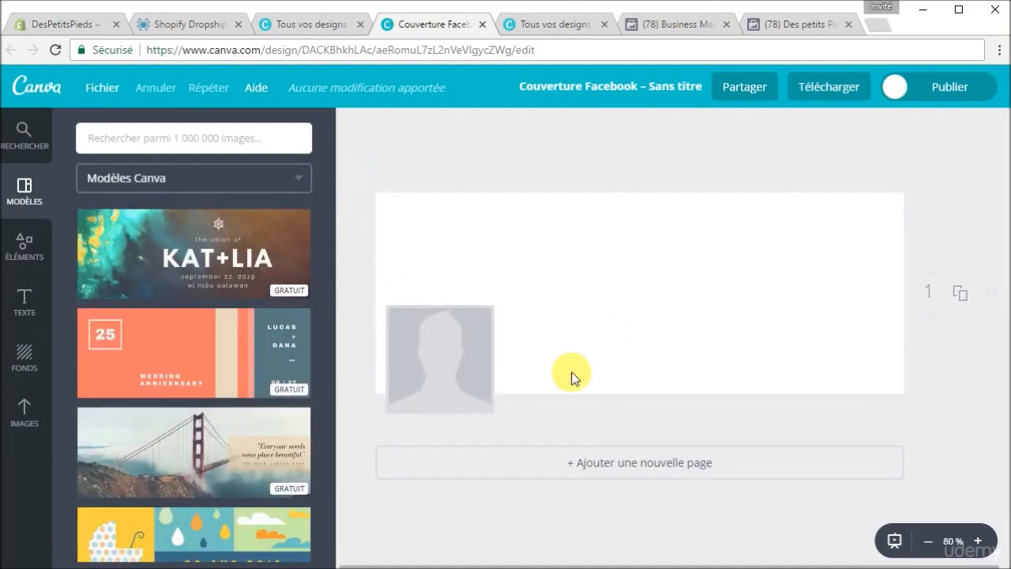
Apply the free starry-sky template "Do what is right not what is easy" to the Facebook cover design
{"action": "left_click", "coordinate": [811, 27]}
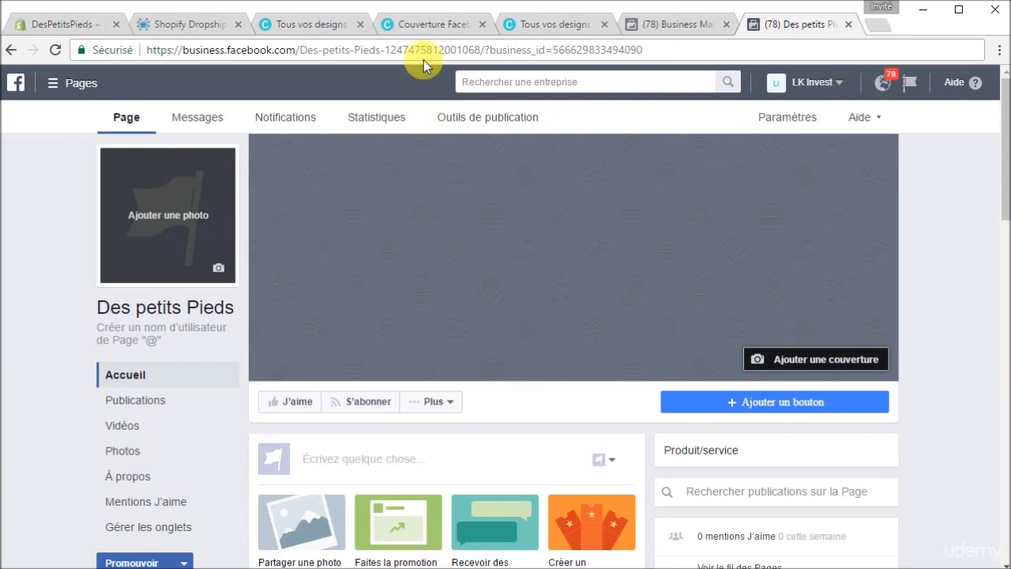
{"action": "left_click", "coordinate": [438, 29]}
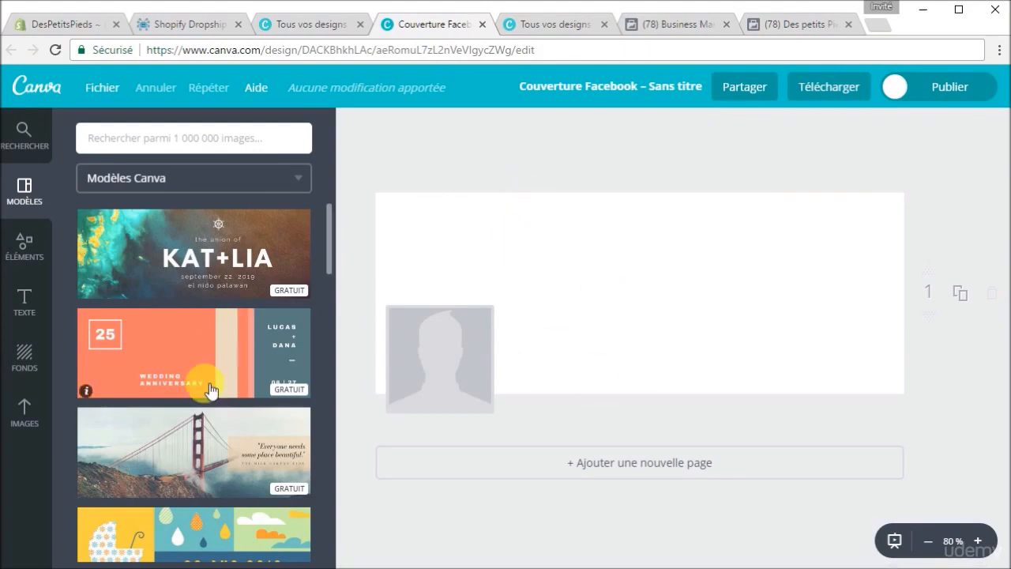
{"action": "scroll", "coordinate": [210, 388], "scroll_direction": "down", "scroll_amount": 8}
{"action": "scroll", "coordinate": [210, 388], "scroll_direction": "down", "scroll_amount": 10}
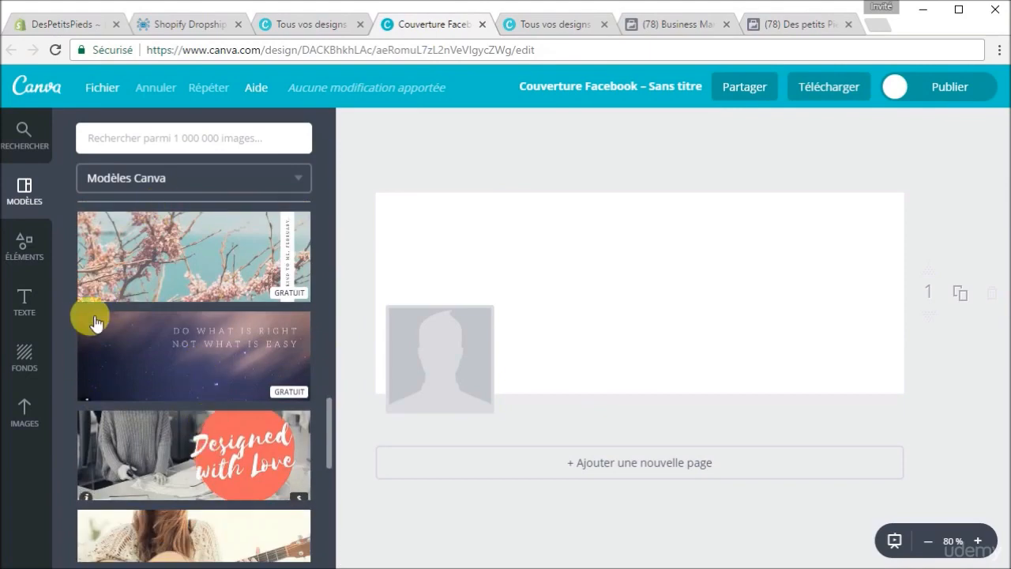
{"action": "left_click", "coordinate": [227, 354]}
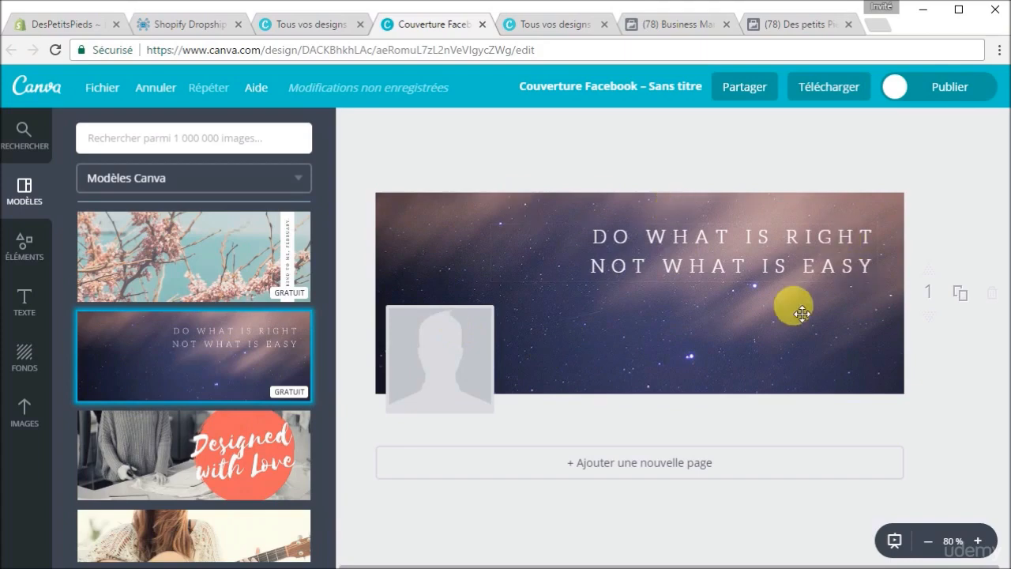
Replace the template's headline with "CHAUSSONS POUR BÉBÉ" and shift it slightly lower on the cover
{"action": "left_click", "coordinate": [760, 251]}
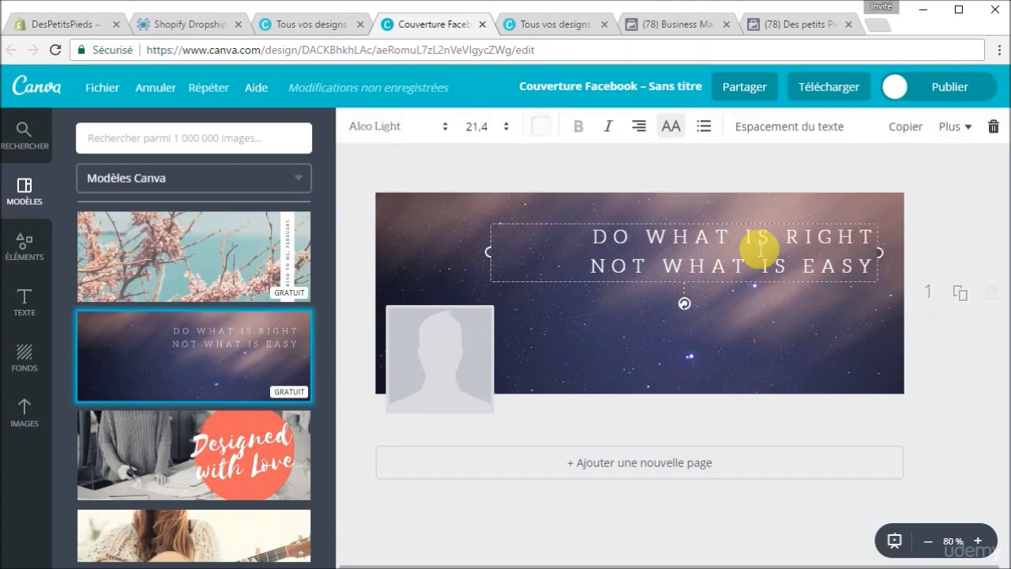
{"action": "key", "text": "ctrl+a"}
{"action": "key", "text": "BackSpace"}
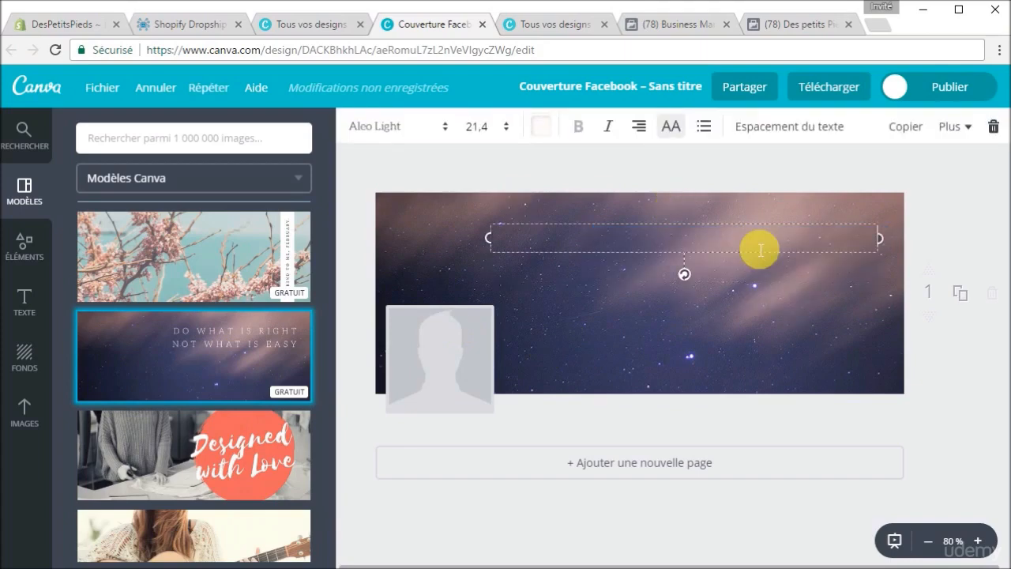
{"action": "type", "text": "CHAUSSONS POU"}
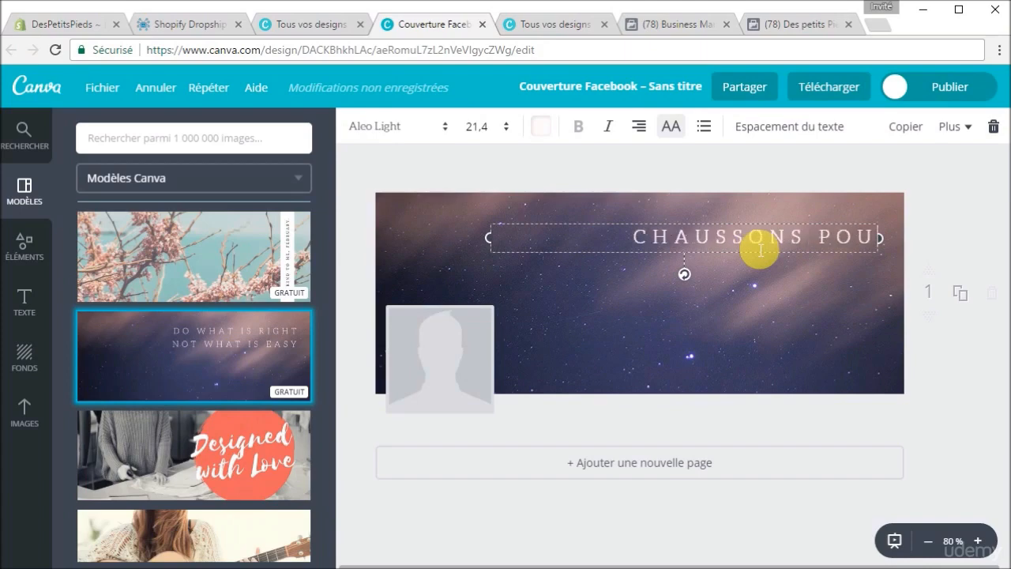
{"action": "type", "text": "R BÉBÉ"}
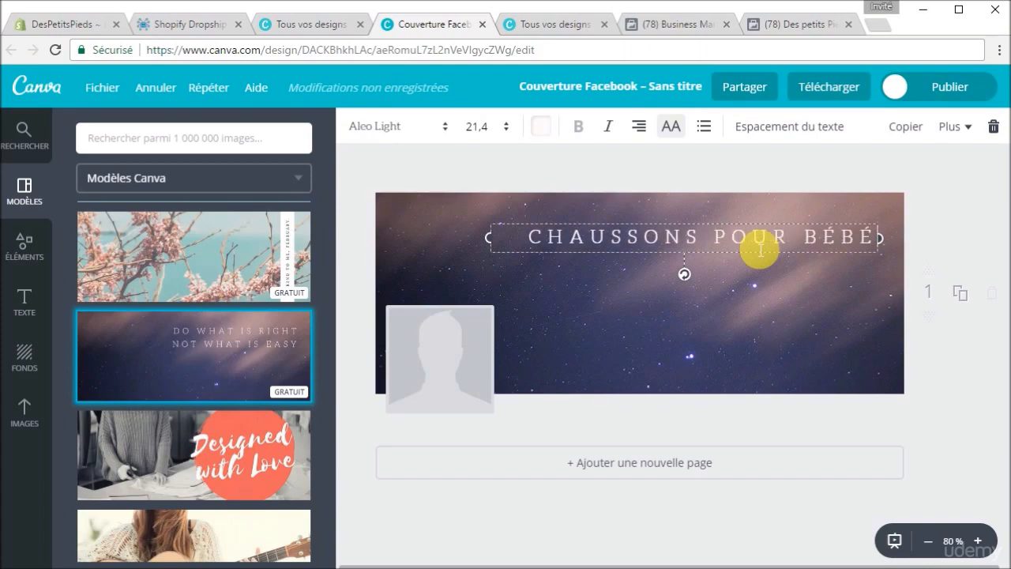
{"action": "left_click", "coordinate": [752, 254]}
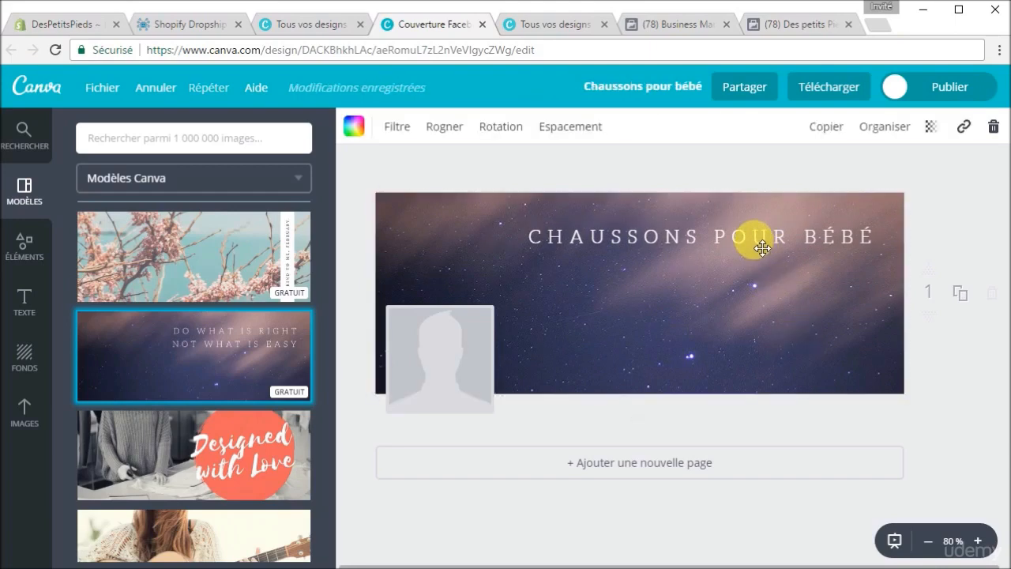
{"action": "left_click_drag", "start_coordinate": [751, 248], "coordinate": [761, 263]}
{"action": "left_click", "coordinate": [733, 318]}
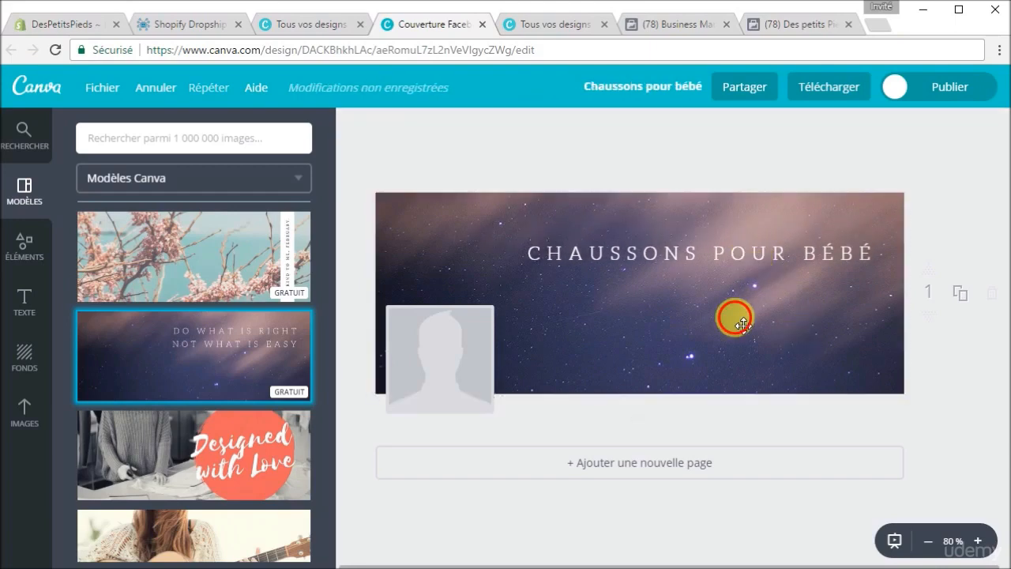
Add a small many-pointed starburst shape below the word BÉBÉ in the headline and colour it coral red
{"action": "left_click", "coordinate": [21, 256]}
{"action": "left_click", "coordinate": [101, 312]}
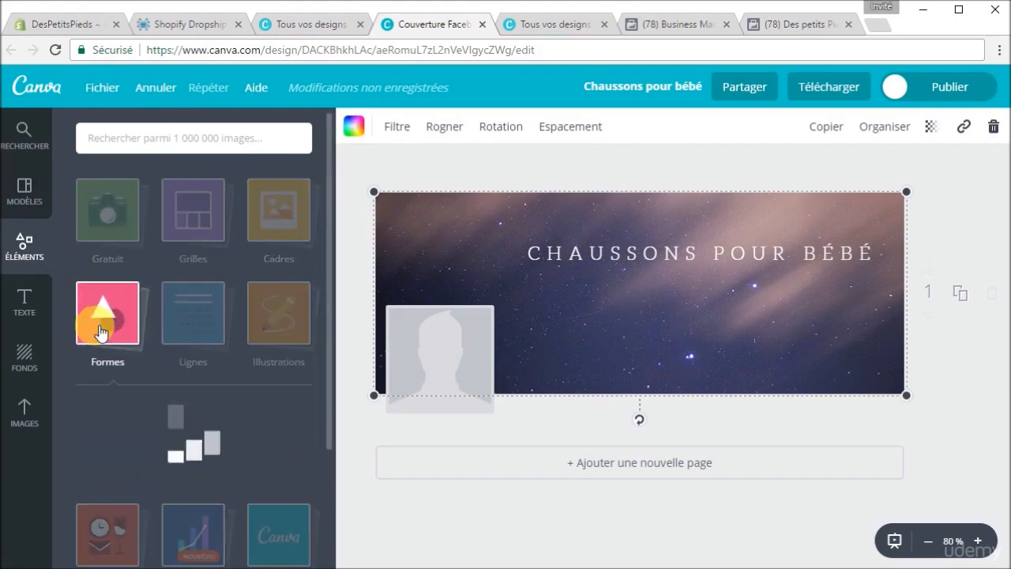
{"action": "scroll", "coordinate": [209, 466], "scroll_direction": "down", "scroll_amount": 5}
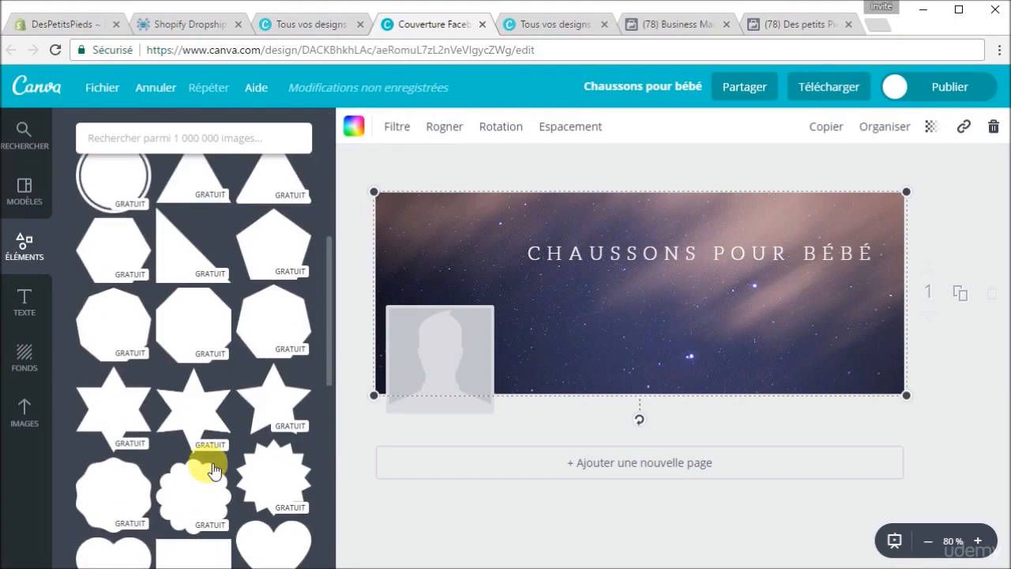
{"action": "scroll", "coordinate": [212, 468], "scroll_direction": "down", "scroll_amount": 1}
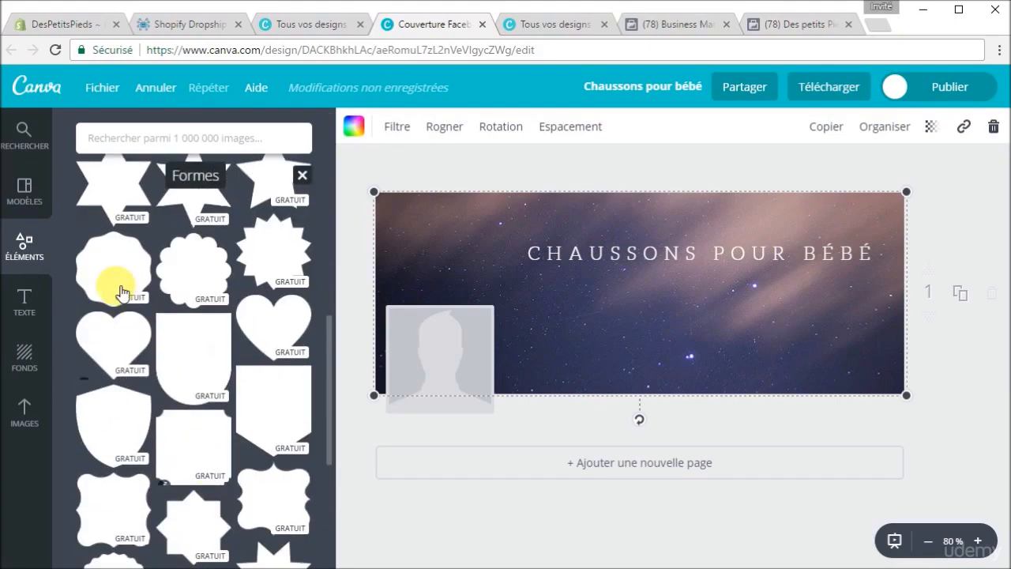
{"action": "left_click", "coordinate": [273, 259]}
{"action": "left_click_drag", "start_coordinate": [552, 200], "coordinate": [677, 308]}
{"action": "left_click_drag", "start_coordinate": [692, 350], "coordinate": [814, 322]}
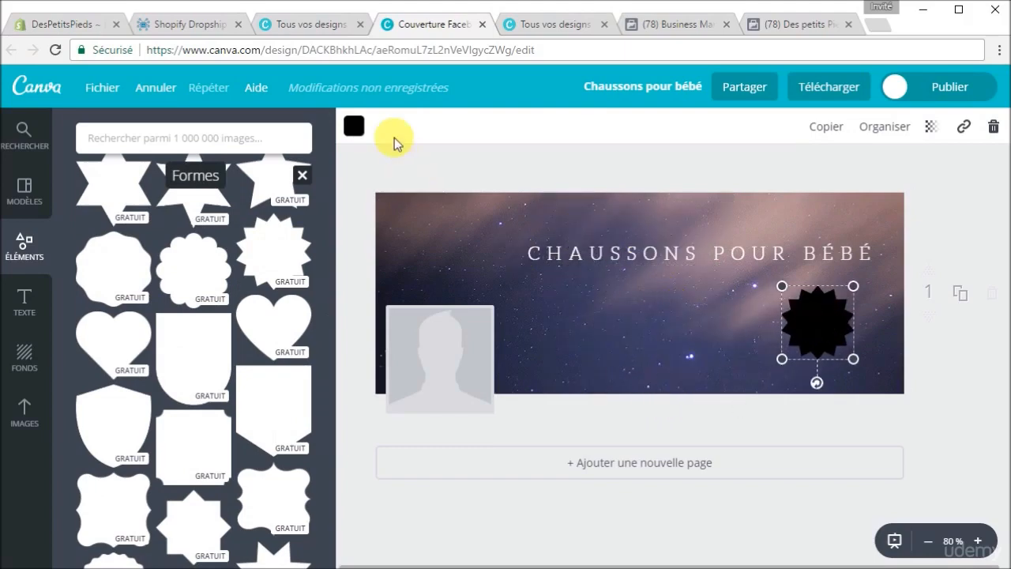
{"action": "left_click", "coordinate": [353, 125]}
{"action": "left_click", "coordinate": [369, 266]}
Add a blank second page to the cover design and delete it again
{"action": "left_click", "coordinate": [622, 461]}
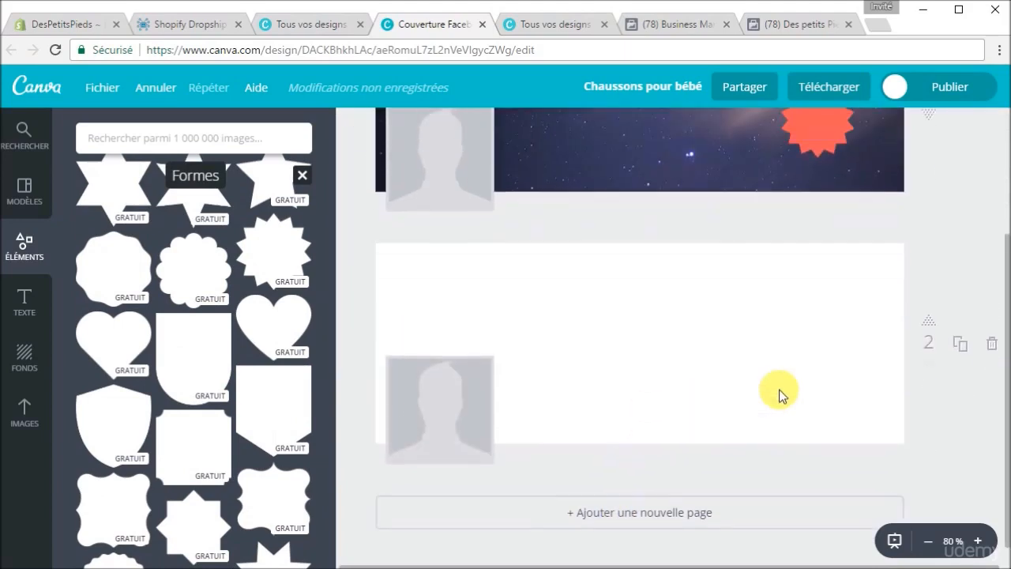
{"action": "scroll", "coordinate": [869, 371], "scroll_direction": "up", "scroll_amount": 2}
{"action": "scroll", "coordinate": [948, 395], "scroll_direction": "down", "scroll_amount": 2}
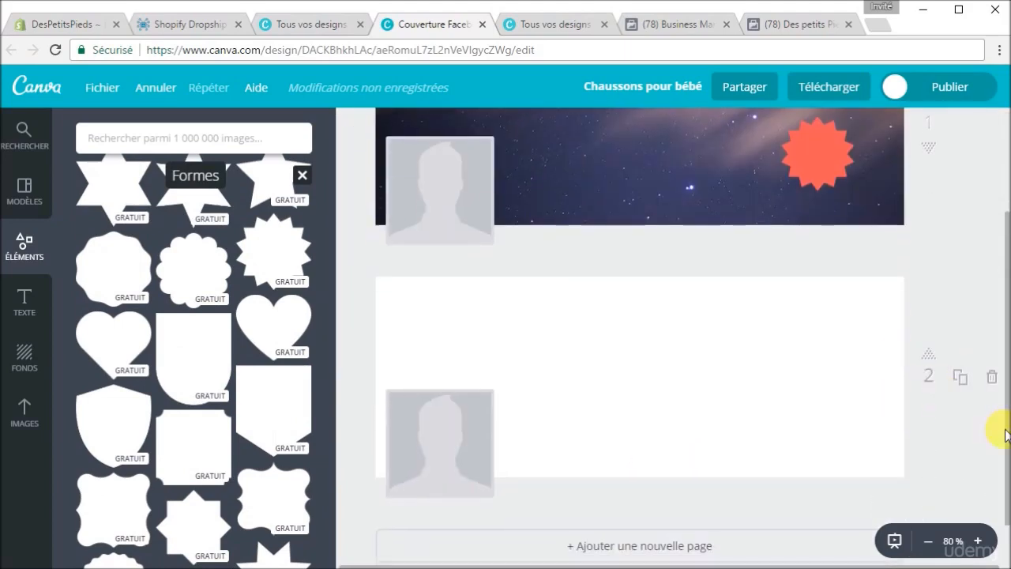
{"action": "left_click", "coordinate": [991, 379]}
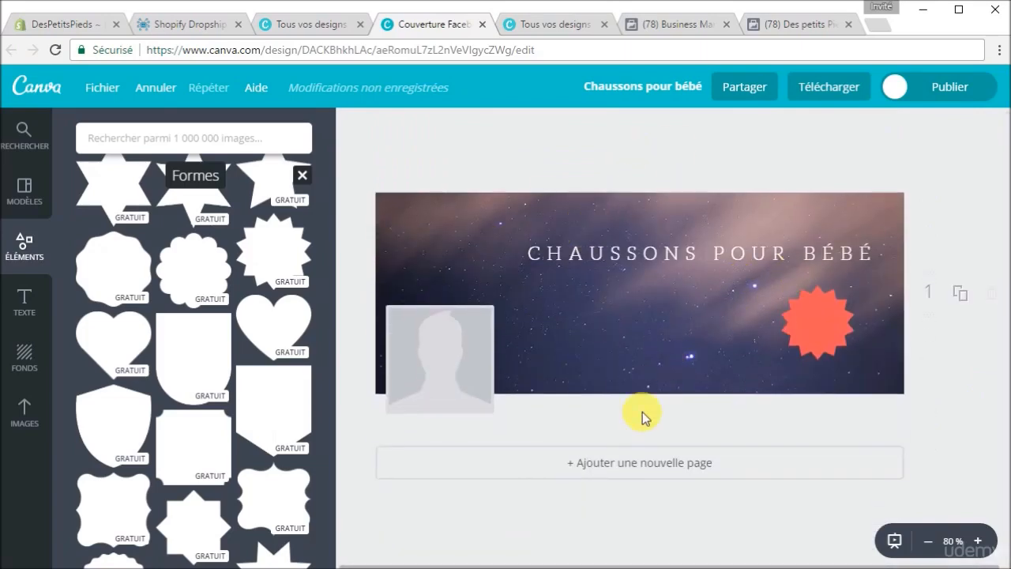
Review the available backgrounds, the design's title and the file types offered for downloading the cover
{"action": "left_click", "coordinate": [30, 361]}
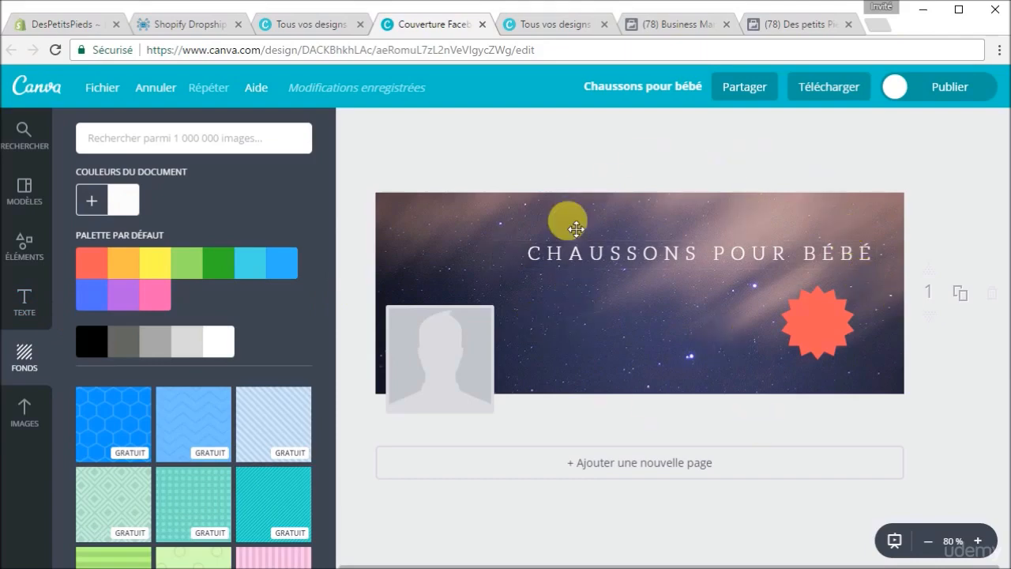
{"action": "left_click", "coordinate": [660, 85]}
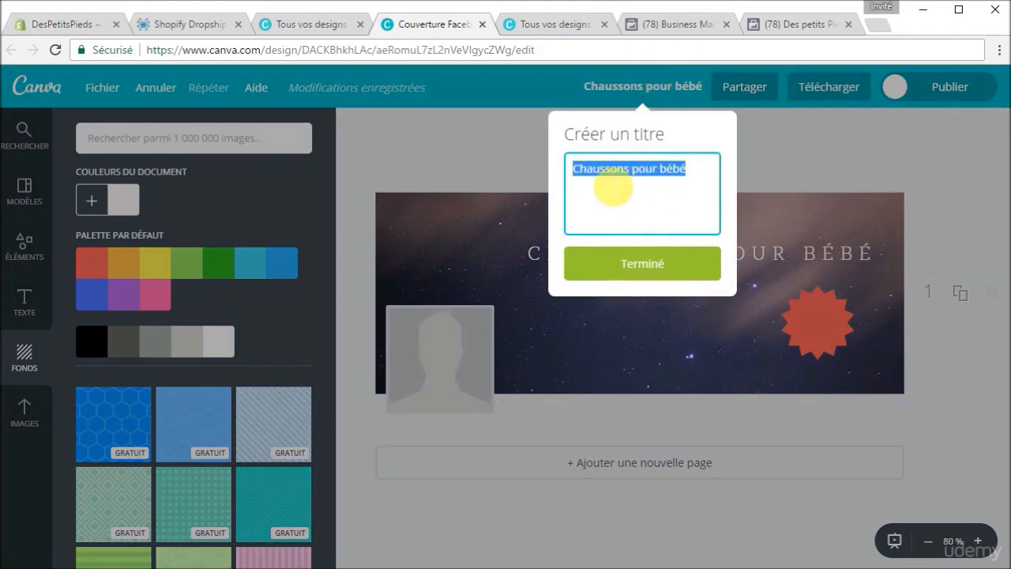
{"action": "left_click", "coordinate": [654, 264]}
{"action": "left_click", "coordinate": [832, 88]}
{"action": "left_click", "coordinate": [839, 163]}
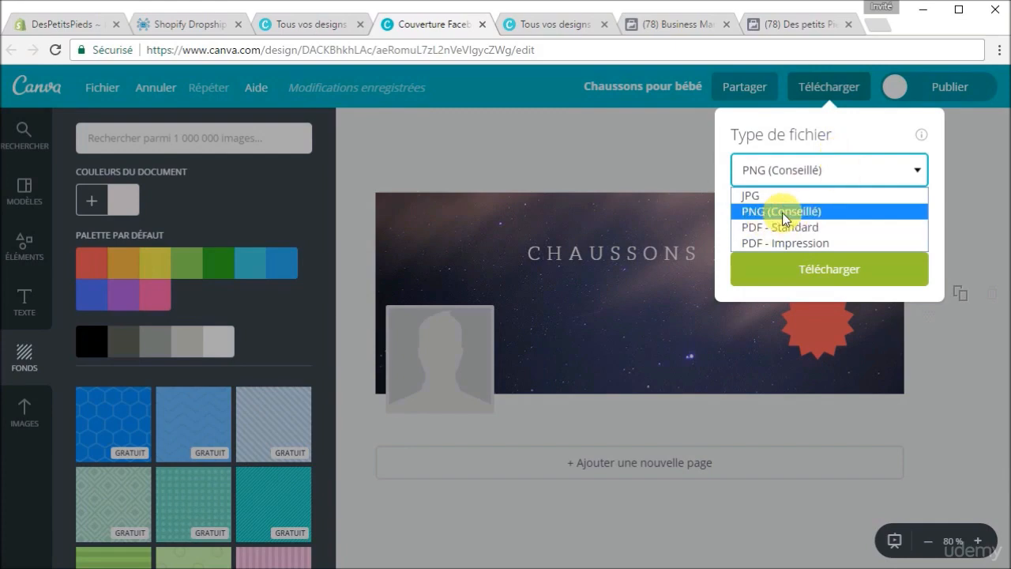
{"action": "left_click", "coordinate": [619, 136]}
{"action": "left_click", "coordinate": [619, 136]}
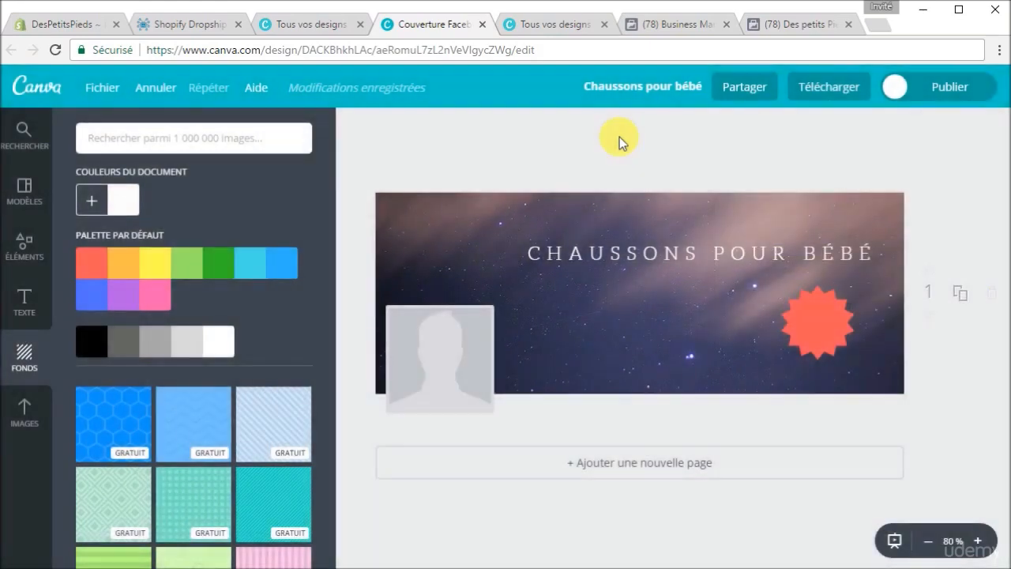
Switch to the Des petits Pieds Facebook page and upload "couverture page FB.png" as its cover photo
{"action": "left_click", "coordinate": [822, 28]}
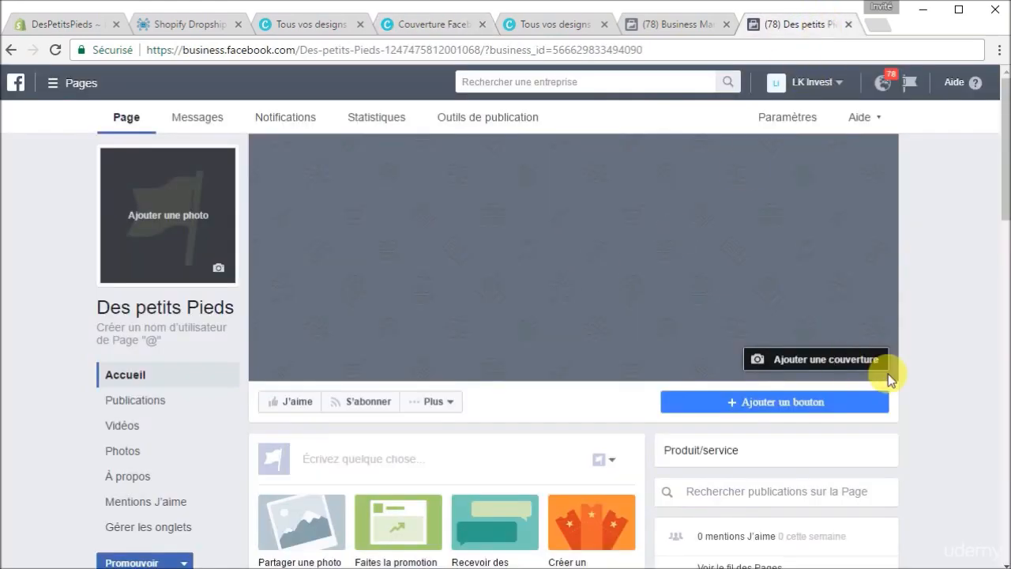
{"action": "left_click", "coordinate": [846, 365]}
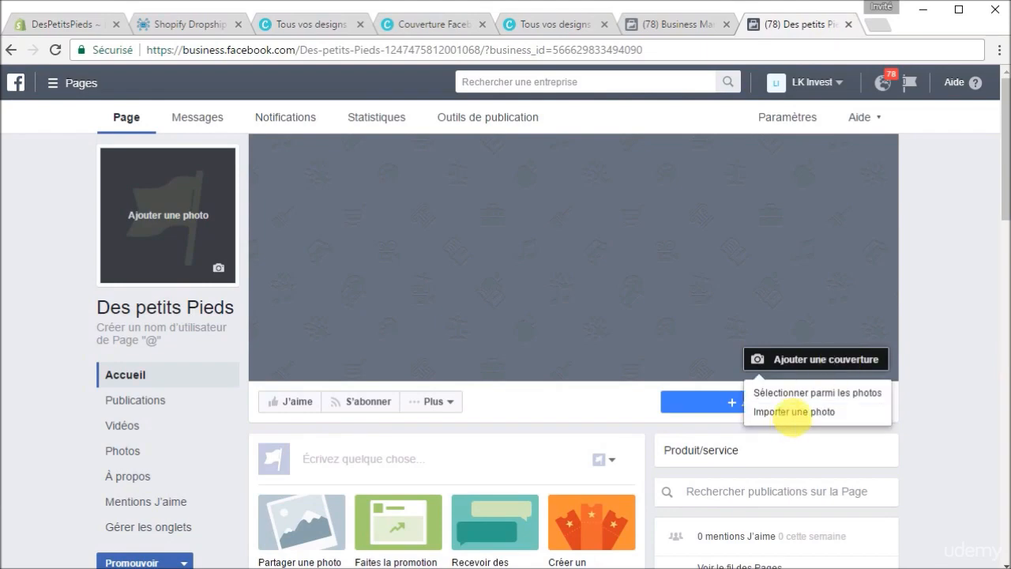
{"action": "left_click", "coordinate": [800, 413]}
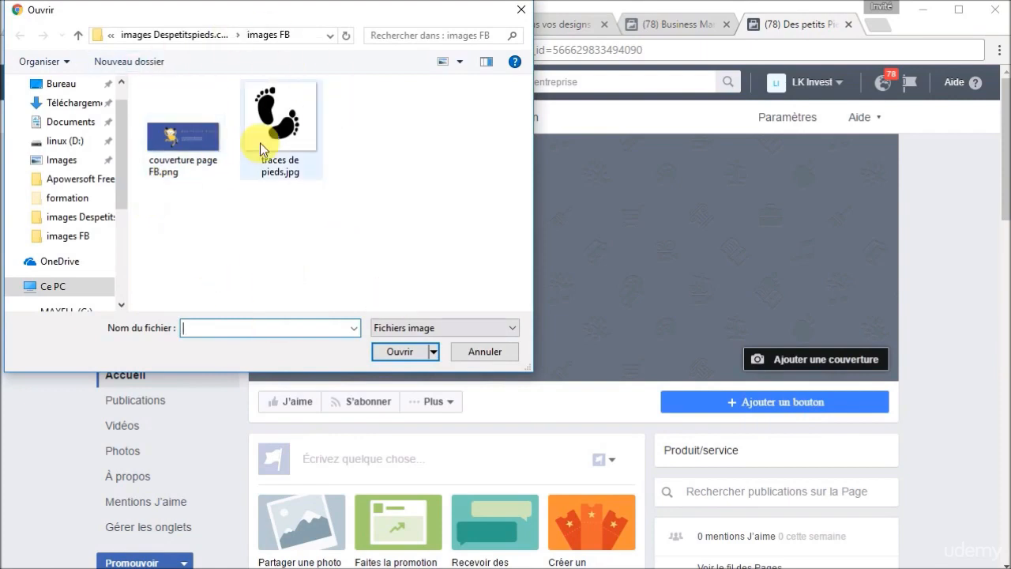
{"action": "double_click", "coordinate": [189, 148]}
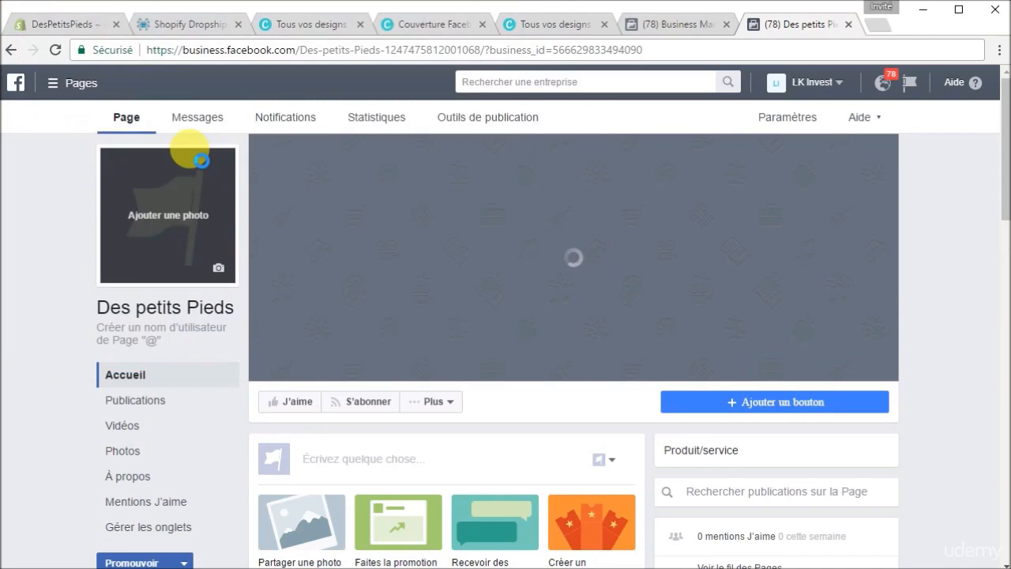
Save the uploaded cover photo in its current position on the Des petits Pieds page
{"action": "left_click", "coordinate": [415, 402]}
{"action": "left_click", "coordinate": [957, 336]}
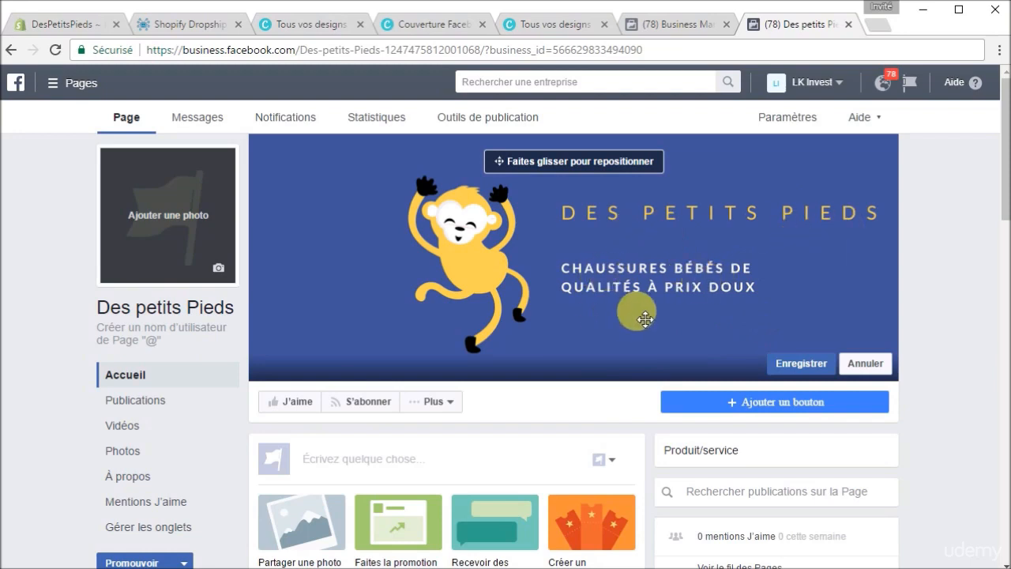
{"action": "left_click", "coordinate": [800, 363]}
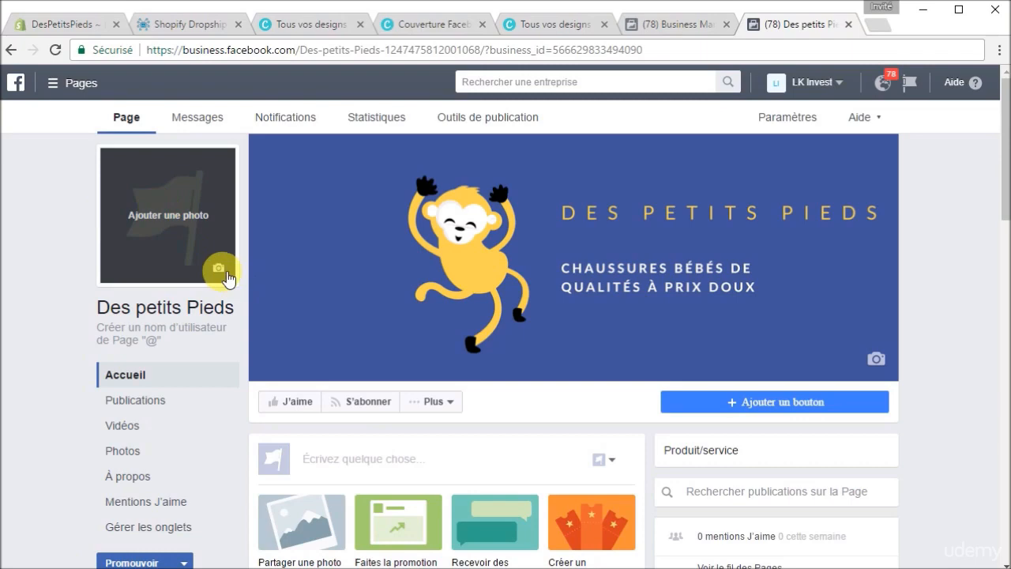
Import "traces de pieds.jpg" as the page's profile picture, adjust its framing slightly and save it
{"action": "left_click", "coordinate": [220, 270]}
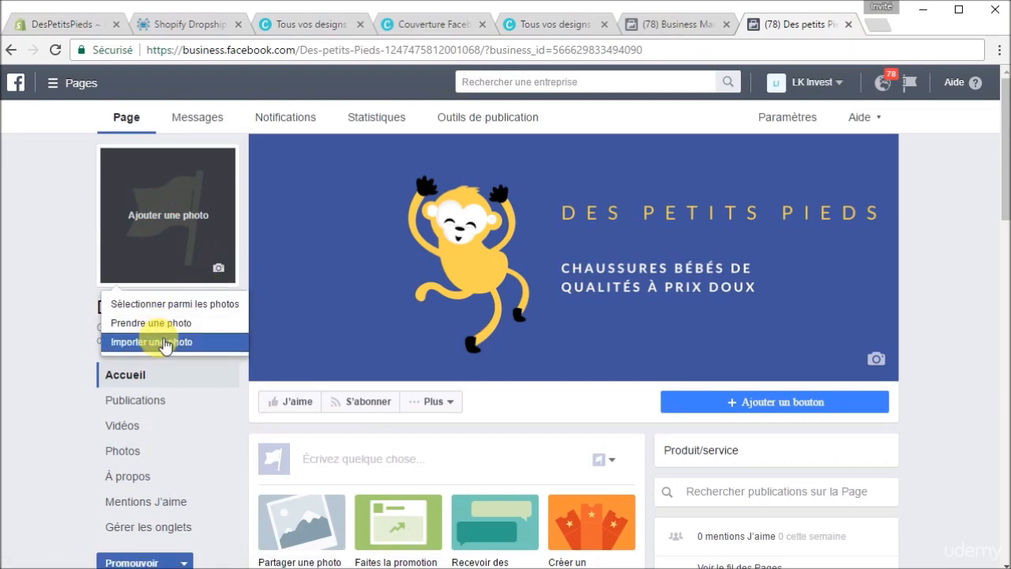
{"action": "left_click", "coordinate": [164, 344]}
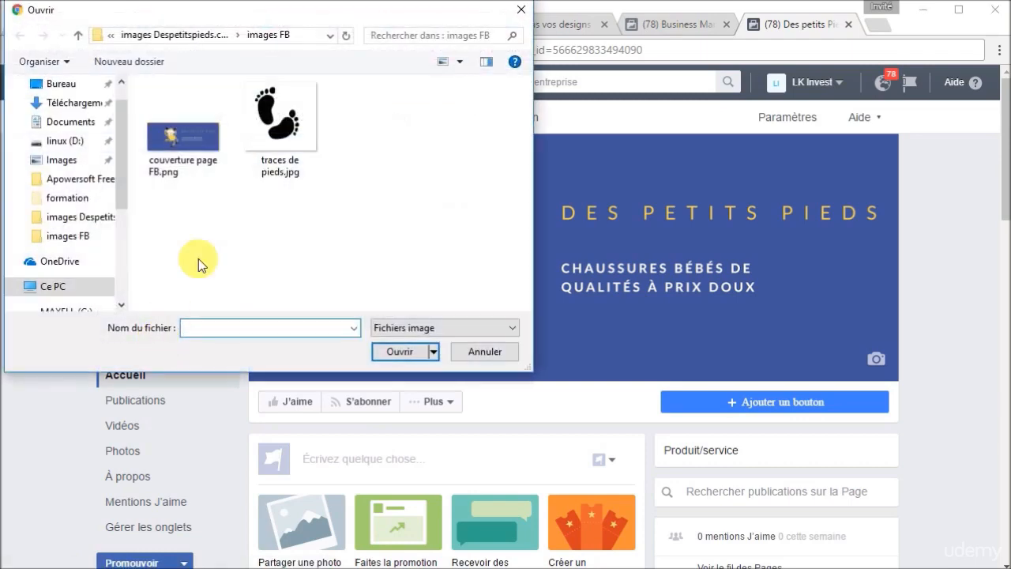
{"action": "double_click", "coordinate": [290, 148]}
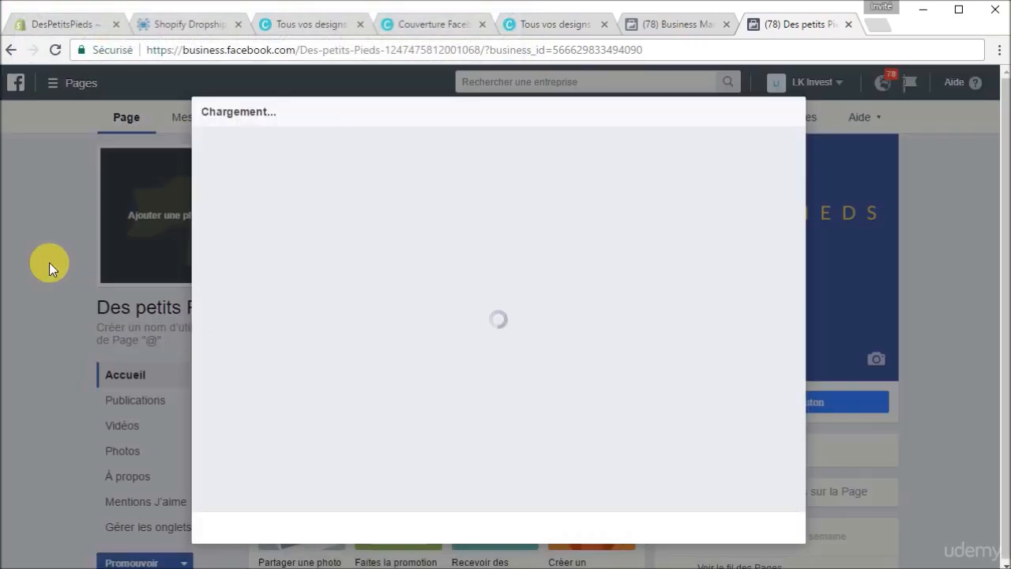
{"action": "mouse_move", "coordinate": [485, 377]}
{"action": "left_mouse_down"}
{"action": "mouse_move", "coordinate": [478, 365]}
{"action": "mouse_move", "coordinate": [508, 354]}
{"action": "mouse_move", "coordinate": [506, 369]}
{"action": "mouse_move", "coordinate": [494, 363]}
{"action": "left_mouse_up"}
{"action": "left_click", "coordinate": [775, 529]}
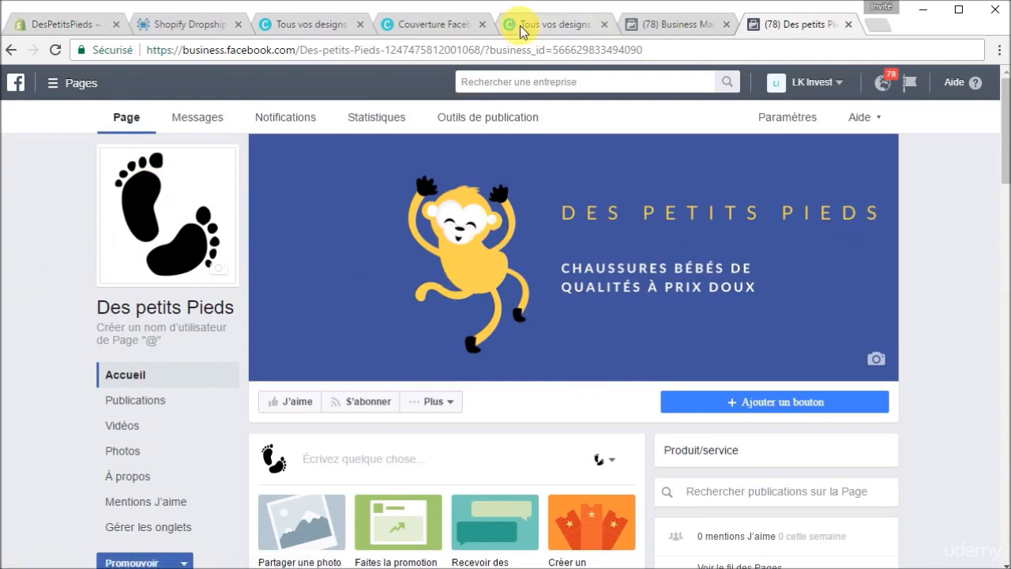
Switch to the Shopify Dropshipping mind map in MindMup, expand the Utilisations node and review its branches and the topic on adding a button
{"action": "left_click", "coordinate": [419, 25]}
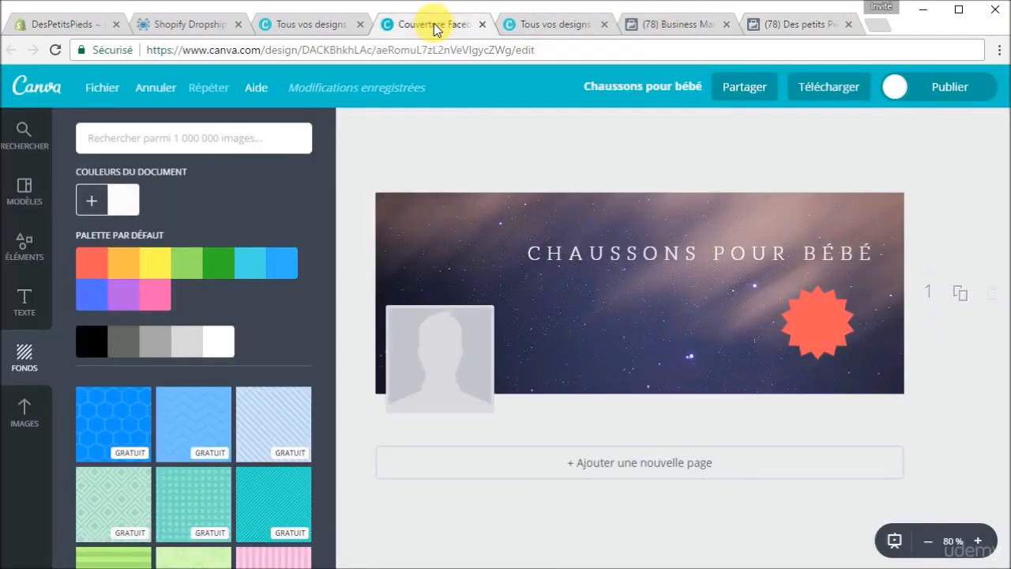
{"action": "left_click", "coordinate": [213, 24]}
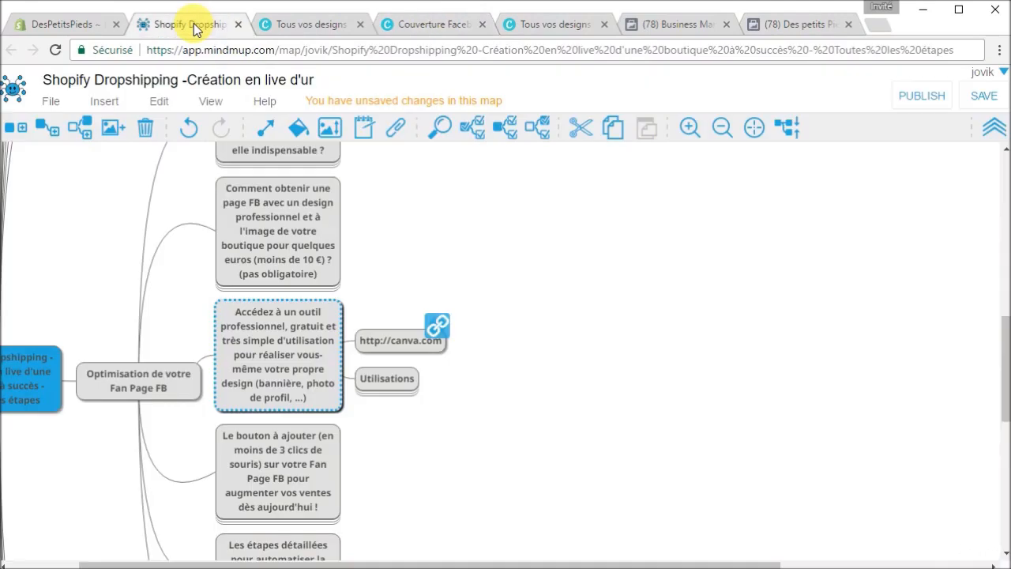
{"action": "left_click", "coordinate": [403, 387]}
{"action": "left_click", "coordinate": [404, 387]}
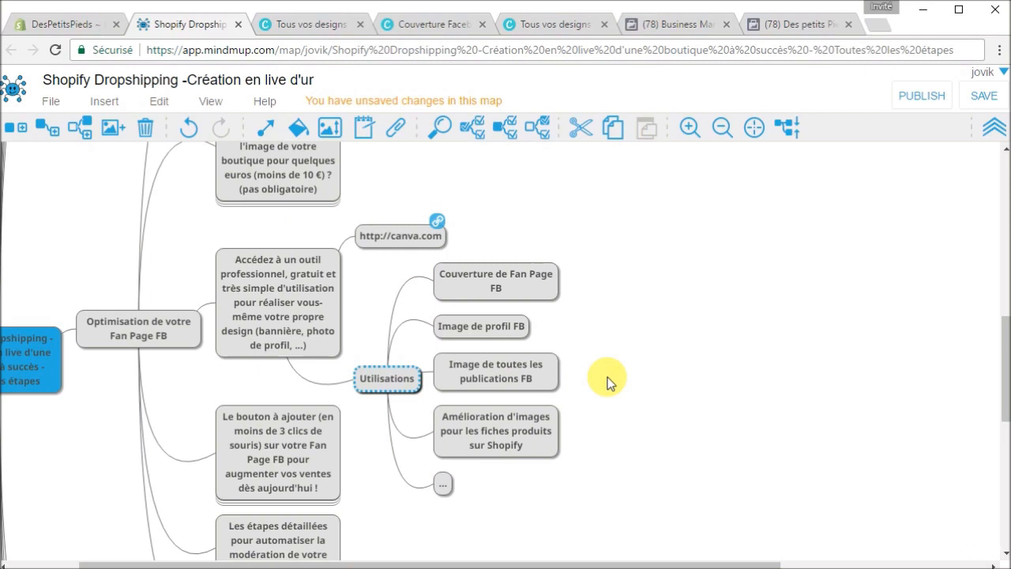
{"action": "left_click", "coordinate": [497, 444]}
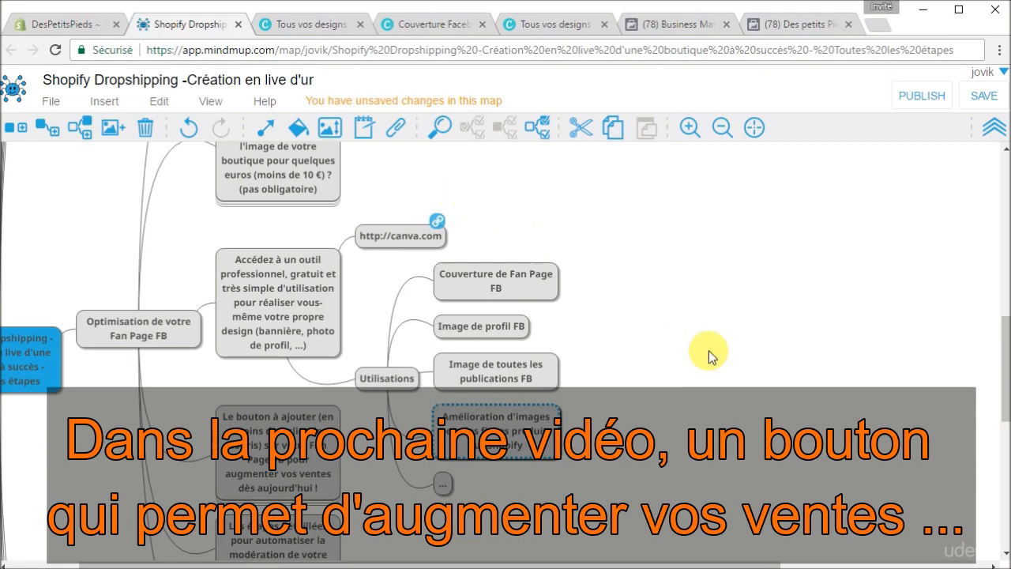
{"action": "scroll", "coordinate": [708, 349], "scroll_direction": "down", "scroll_amount": 3}
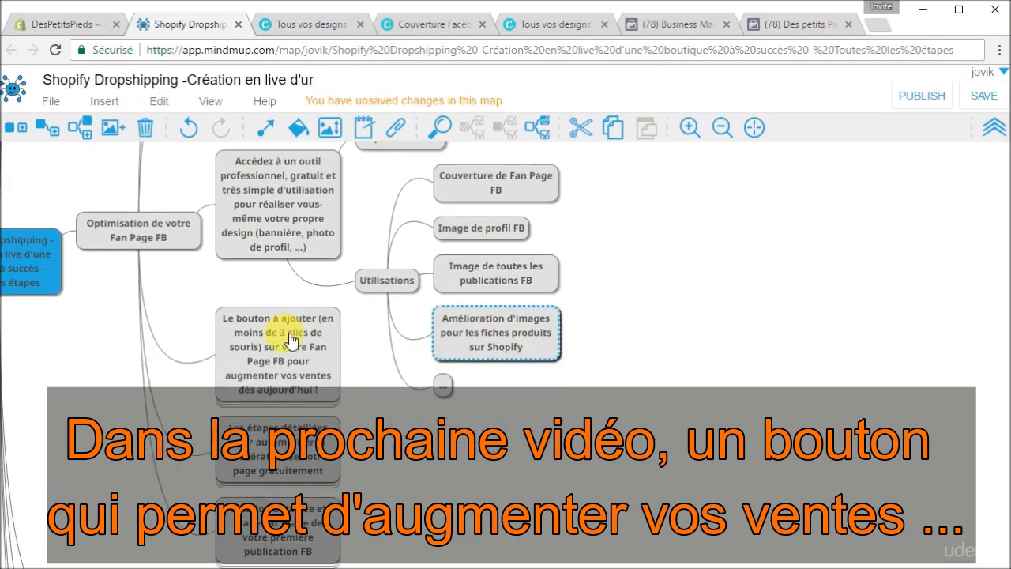